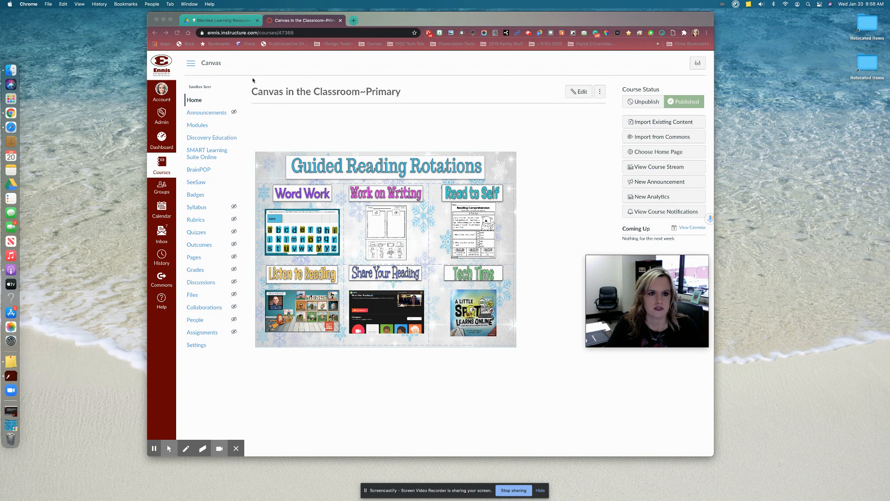
- Open the Short A -at:an.pdf worksheet from the Blended Learning Resources Drive folder with SMART Learning Suite
click(235, 22)
click(236, 21)
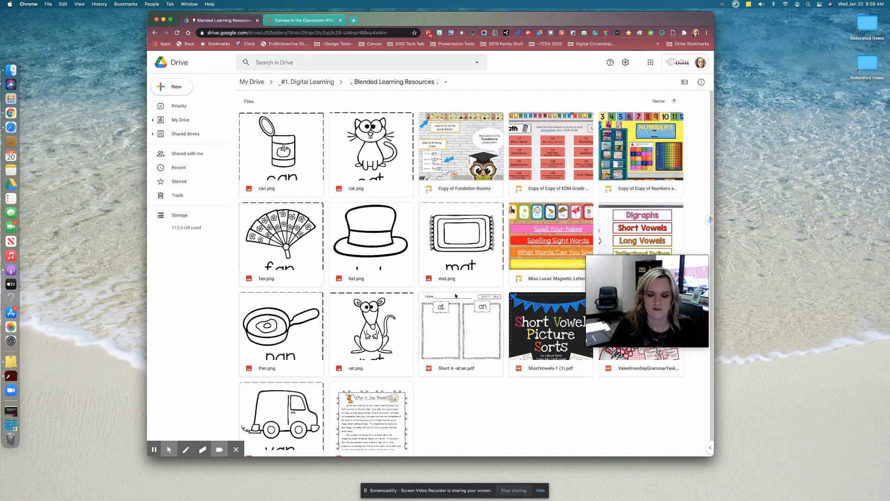
drag(645, 285, 645, 393)
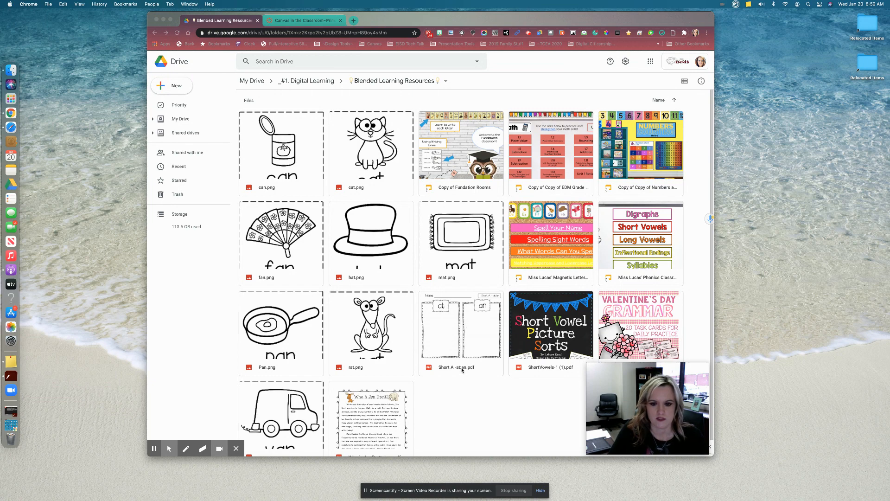
double_click(458, 338)
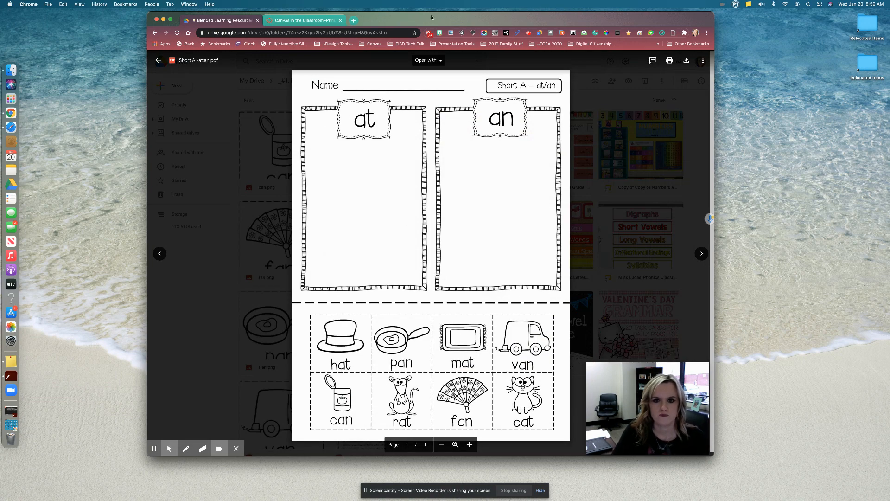
click(442, 61)
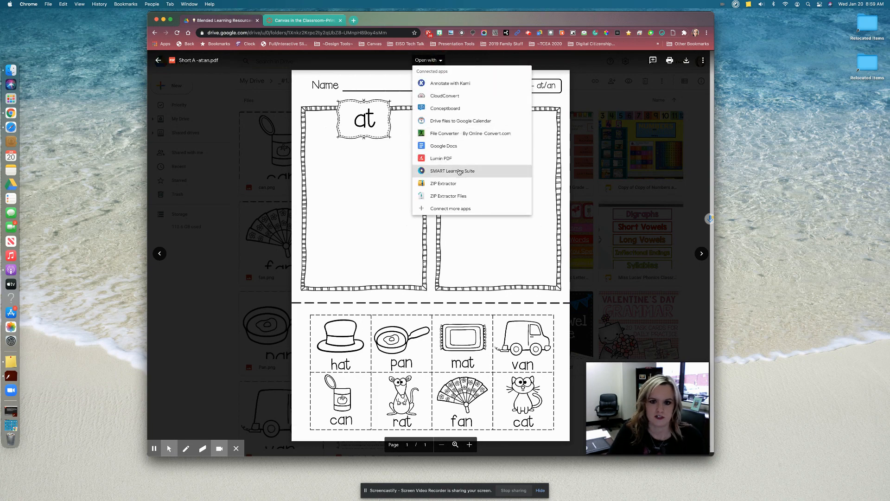
click(478, 171)
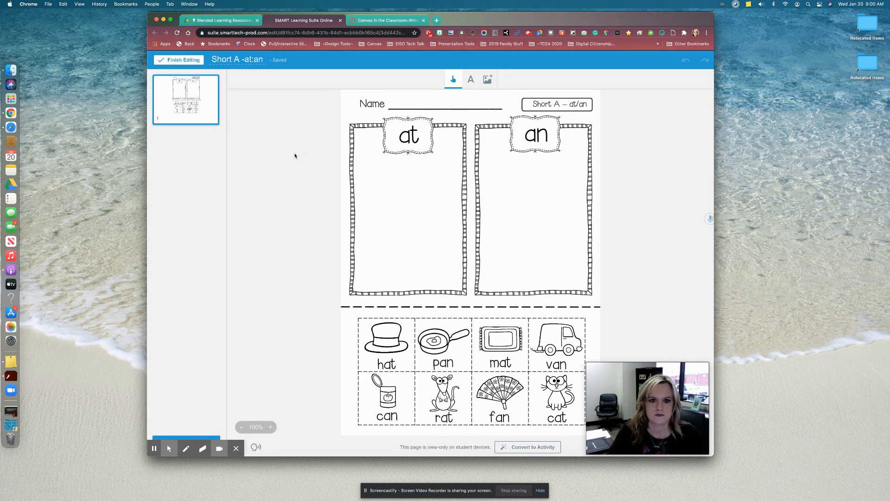
- Insert the image cat.png from the Downloads folder onto the worksheet page
click(489, 81)
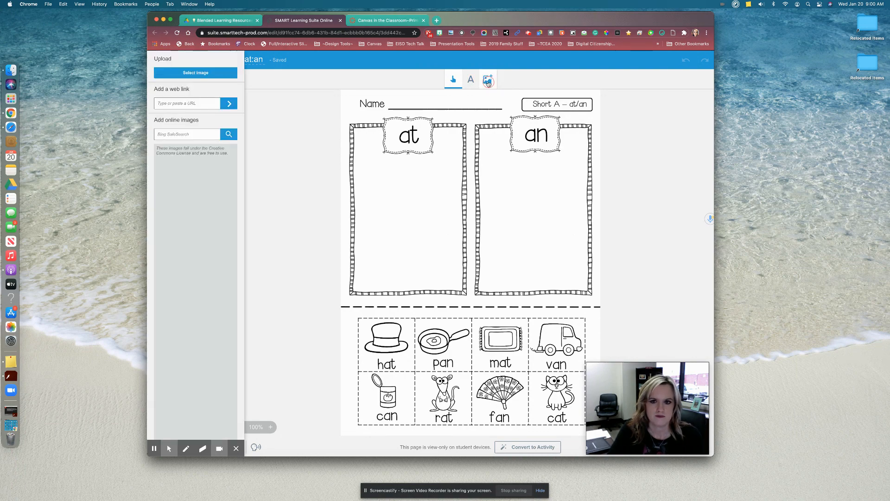
click(404, 85)
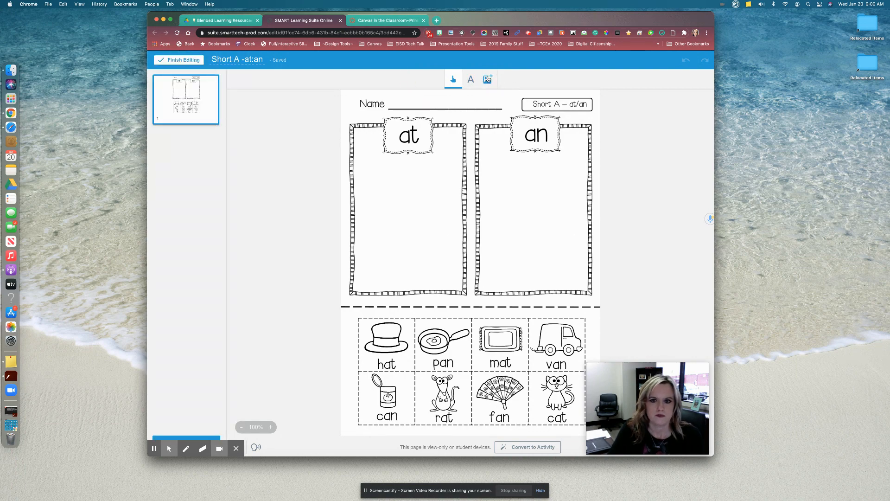
click(488, 80)
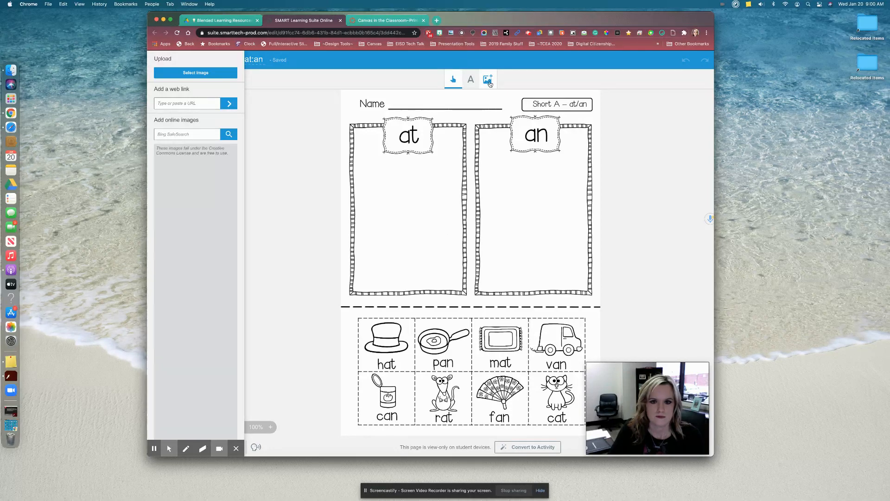
click(200, 72)
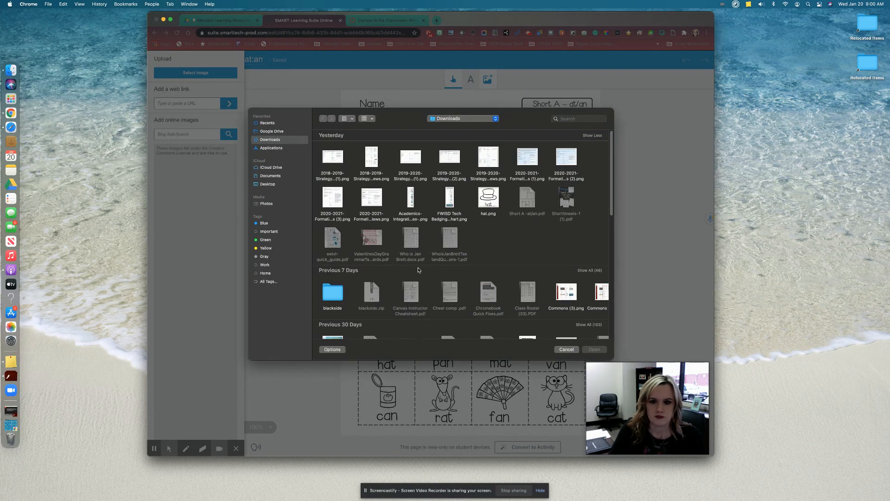
scroll(441, 284, down, 5)
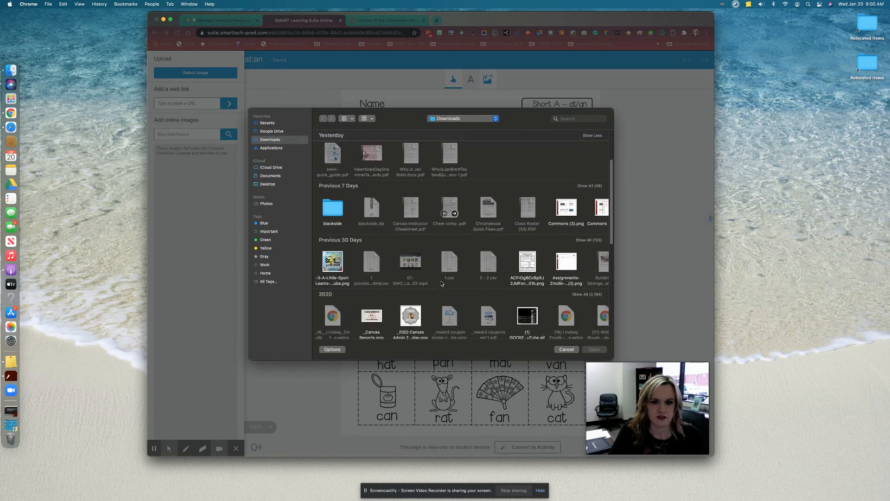
scroll(440, 274, down, 2)
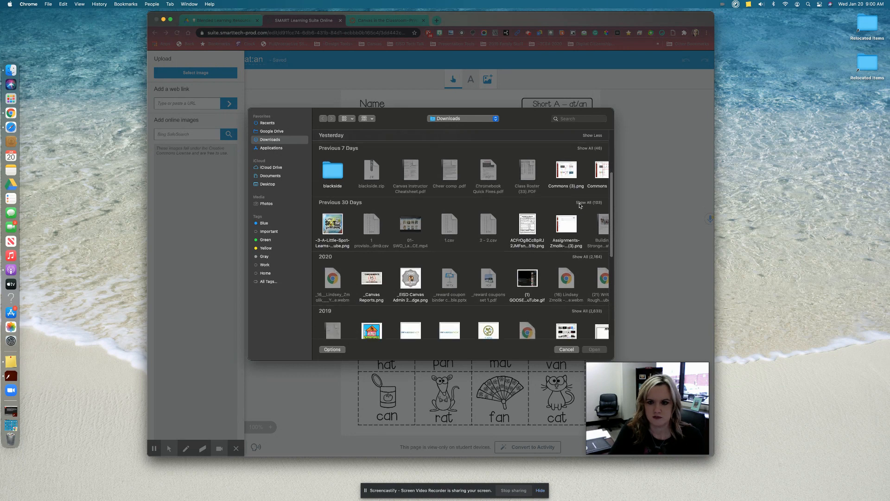
click(589, 203)
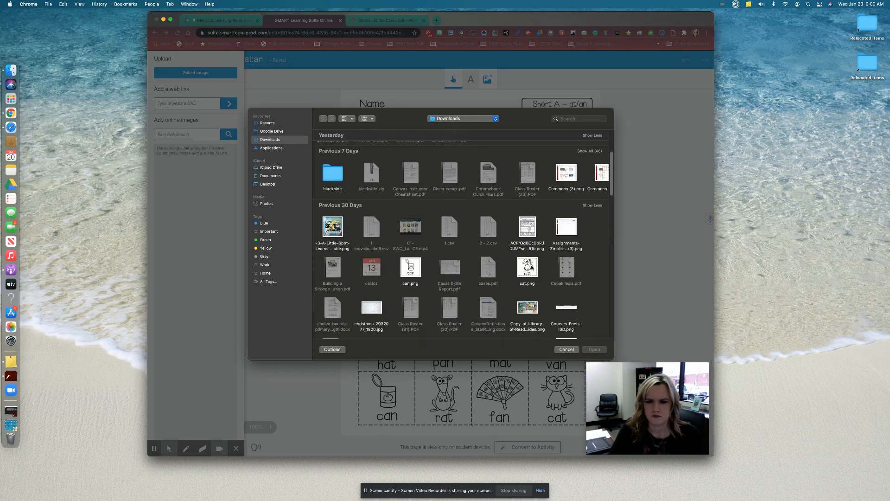
click(529, 267)
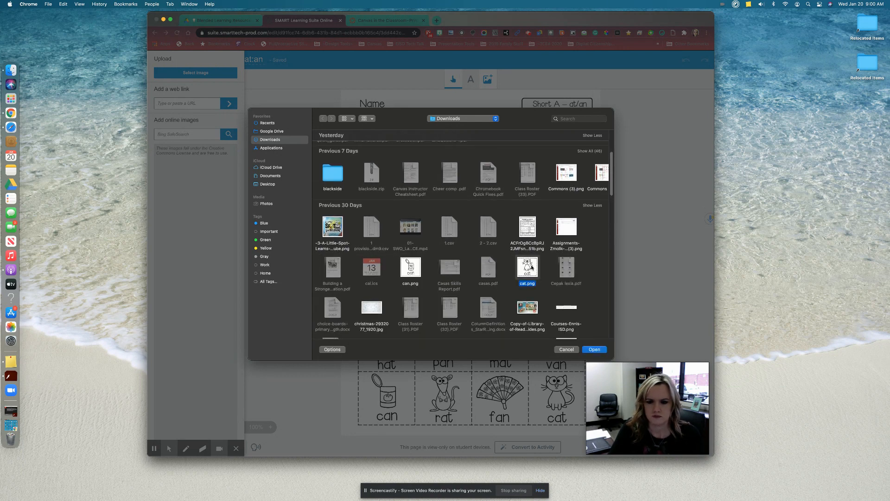
click(595, 349)
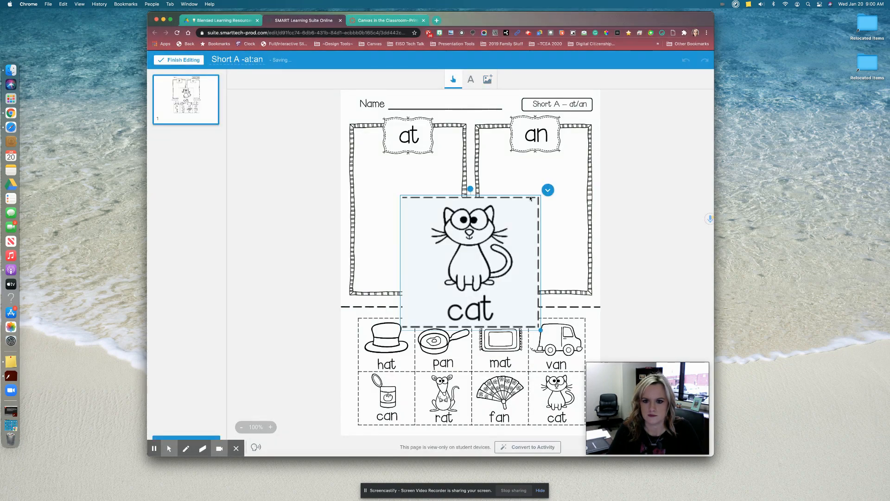
- Move the inserted cat picture down over the lower part of the "at" box
click(547, 190)
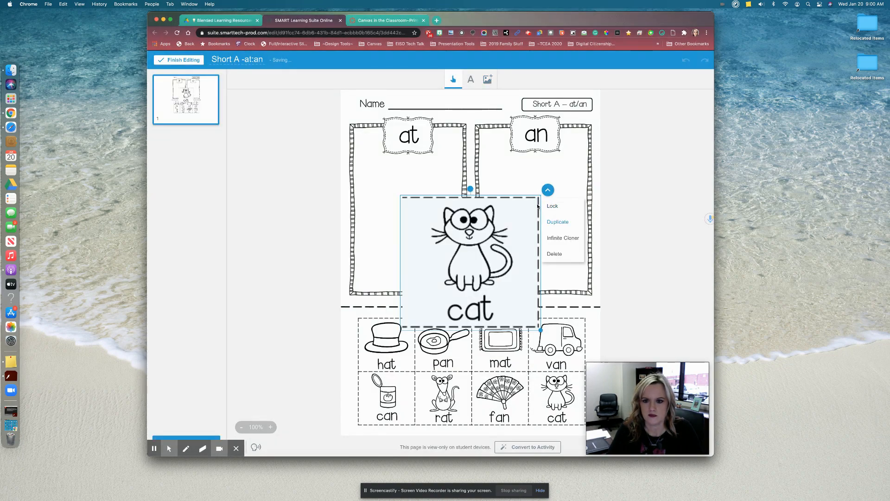
click(523, 209)
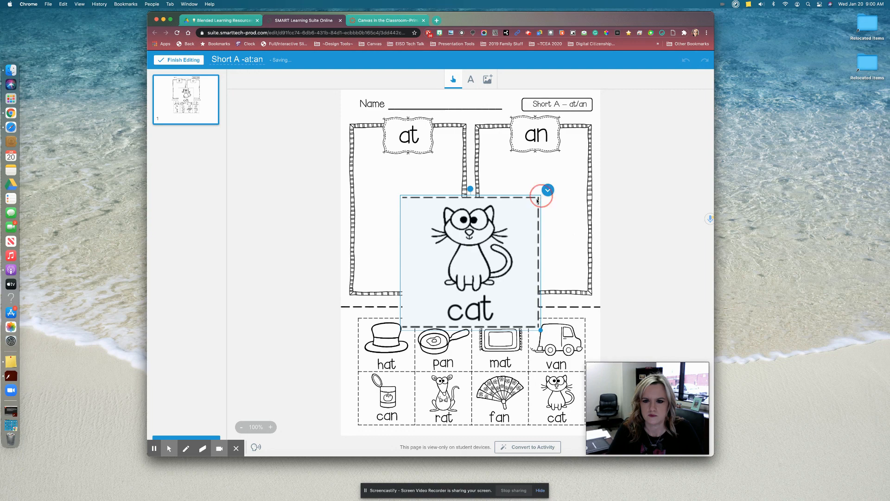
drag(535, 201, 486, 261)
click(419, 247)
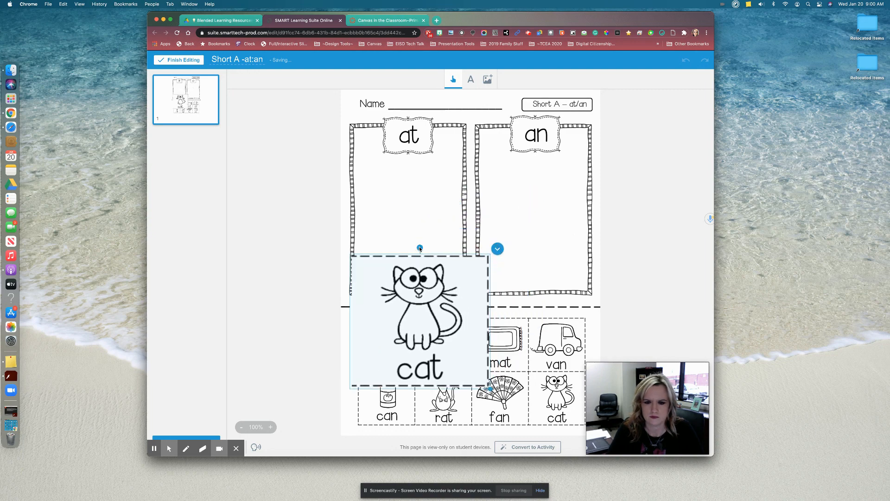
drag(419, 249, 421, 266)
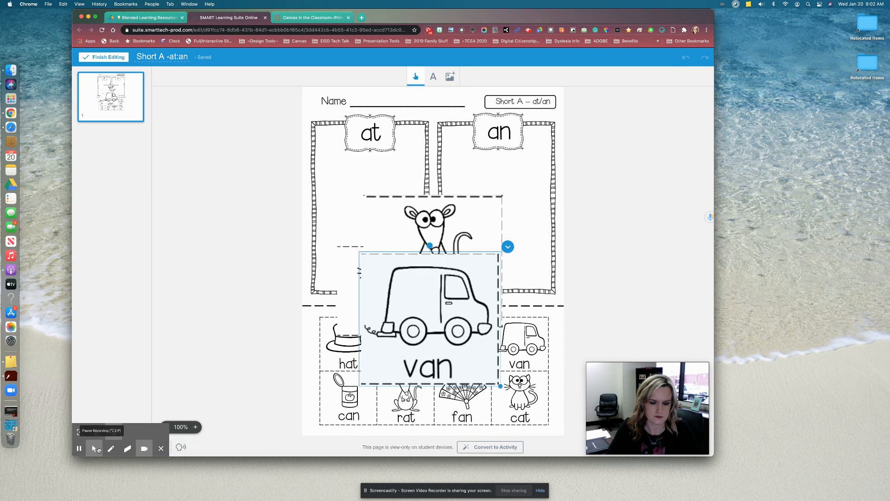
- Shrink the van picture to card size and place it over the printed van card
click(95, 449)
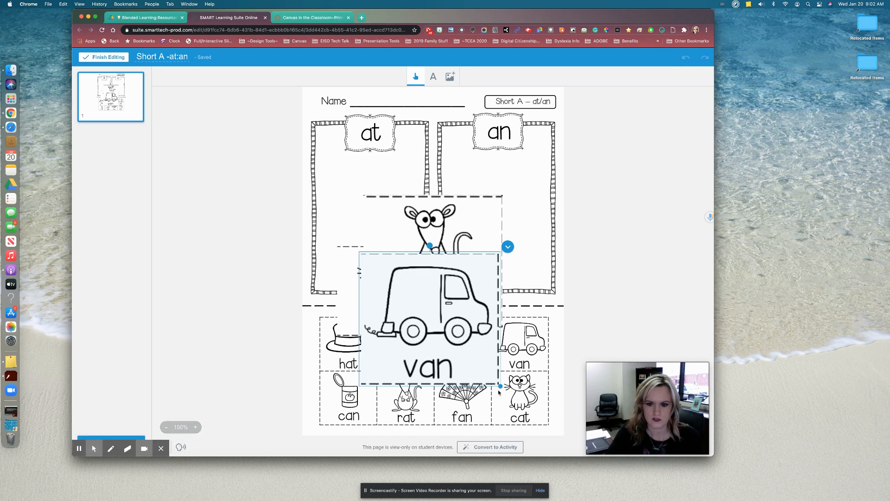
drag(500, 387, 407, 319)
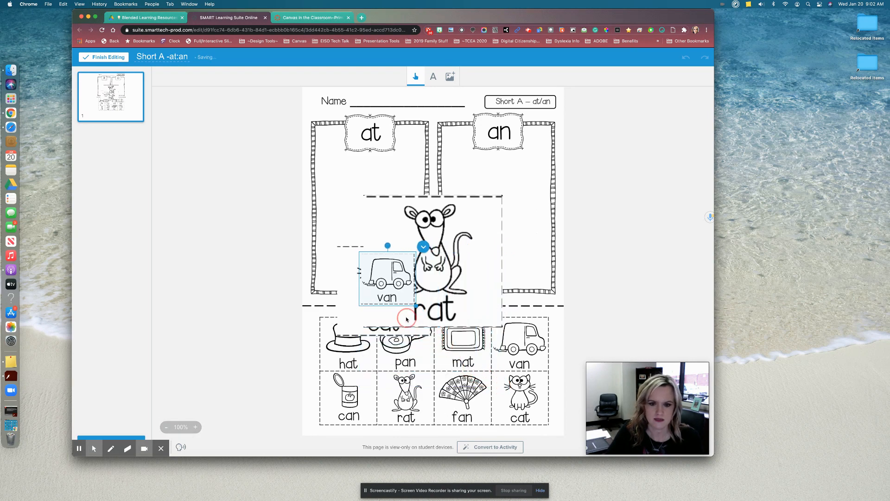
drag(387, 286, 519, 352)
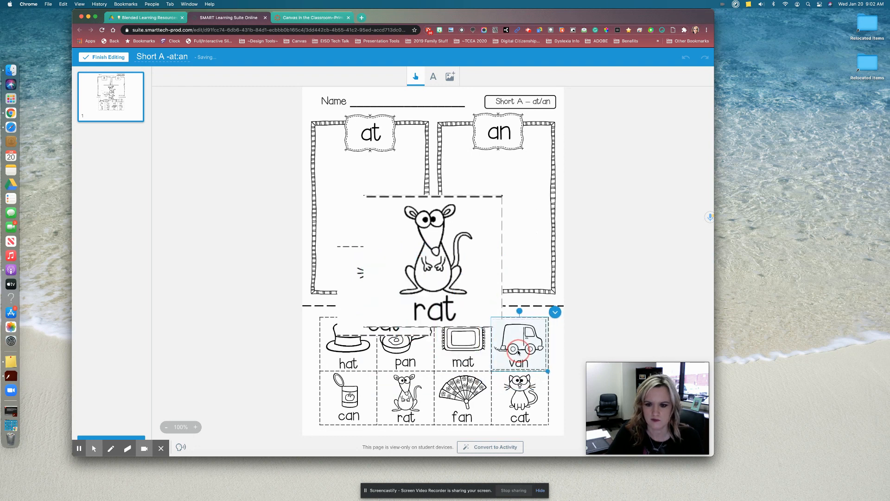
- Shrink the rat picture to card size and place it over the printed rat card
drag(424, 270, 365, 316)
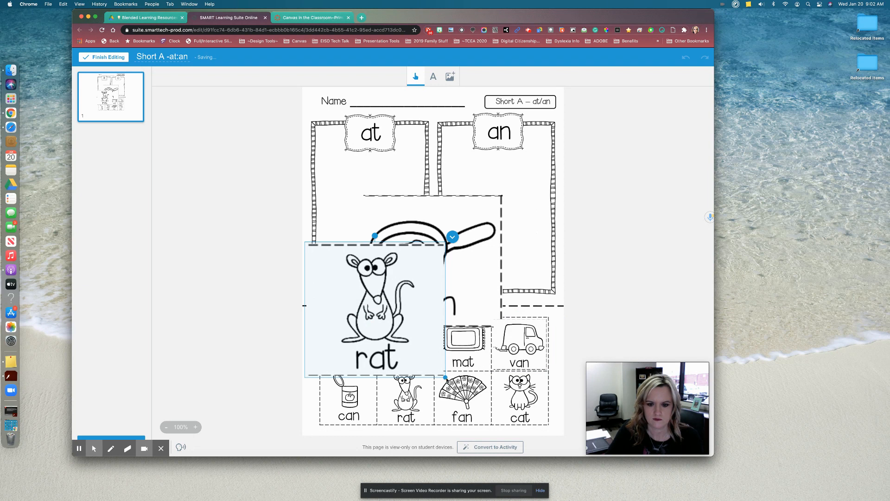
drag(446, 378, 367, 302)
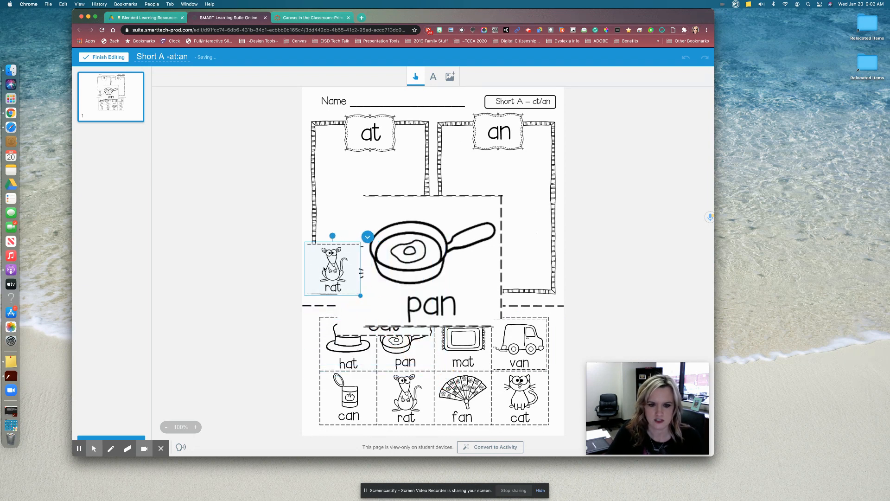
drag(323, 268, 396, 396)
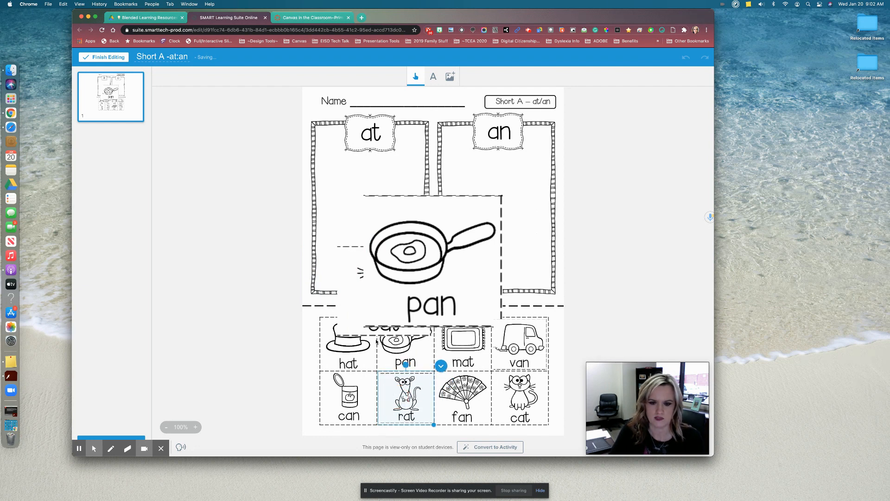
- Shrink the pan picture to card size and place it over the printed pan card
click(423, 295)
drag(506, 330, 414, 259)
click(399, 229)
drag(399, 229, 414, 365)
- Shrink the mat and fan pictures to card size, moving the mat picture down onto the printed cards
click(499, 319)
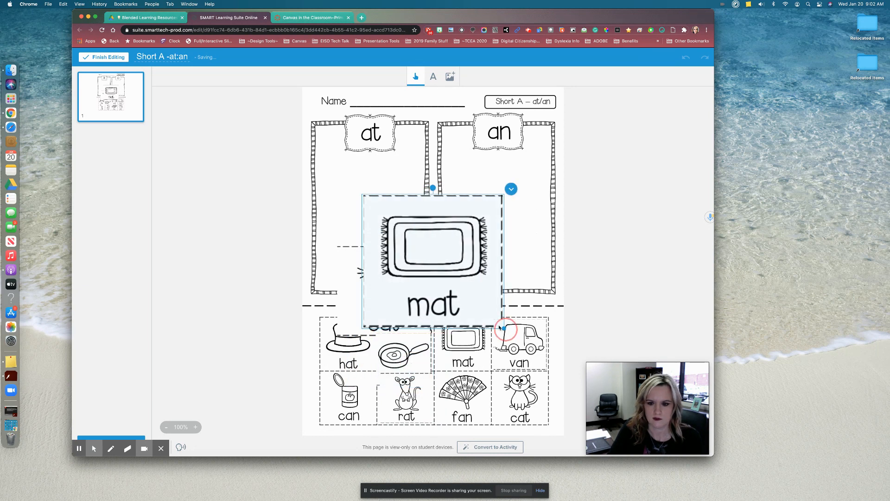
drag(504, 329, 482, 399)
click(451, 303)
drag(509, 331, 416, 246)
- Shrink the large can and cat pictures to roughly the size of the printed cards
click(477, 302)
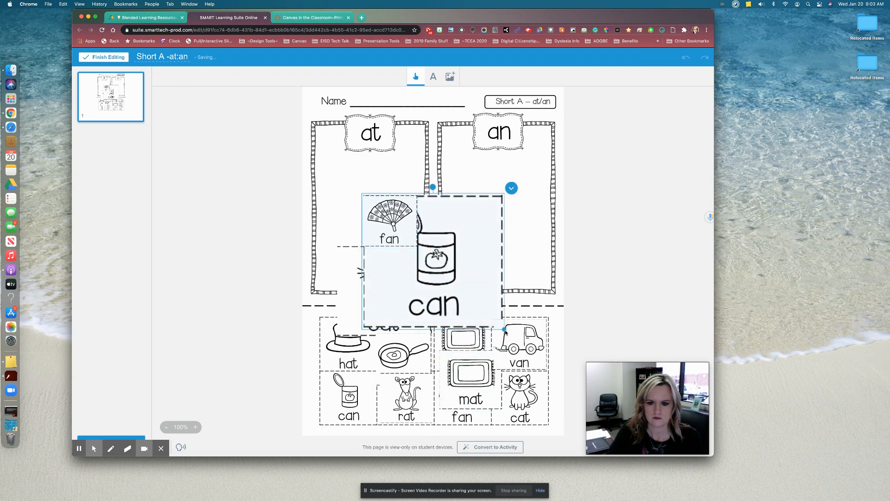
drag(505, 332, 423, 266)
click(424, 306)
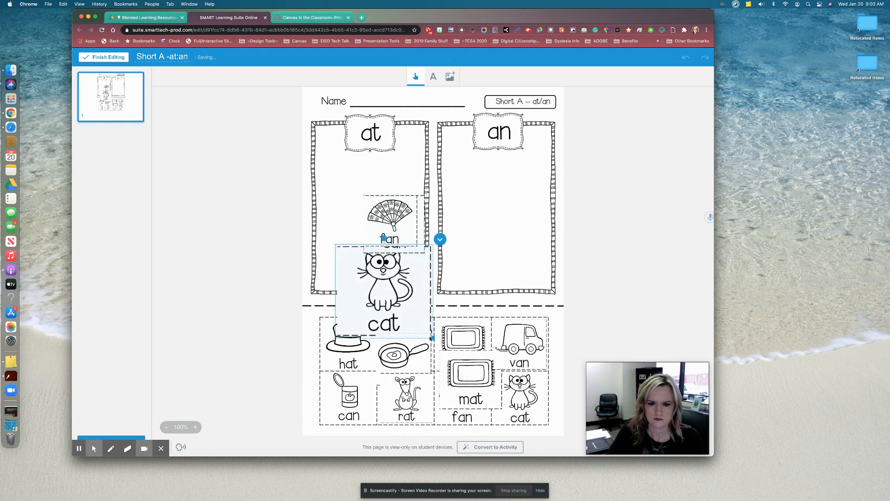
drag(431, 338, 390, 296)
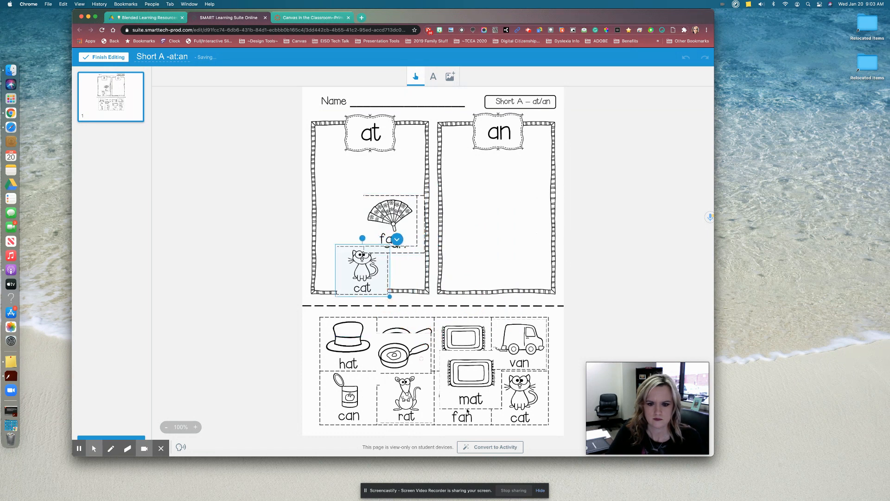
- Position the mat picture over the printed mat card and nudge the pan picture up onto its card
drag(481, 399, 491, 372)
click(490, 373)
drag(415, 363, 409, 351)
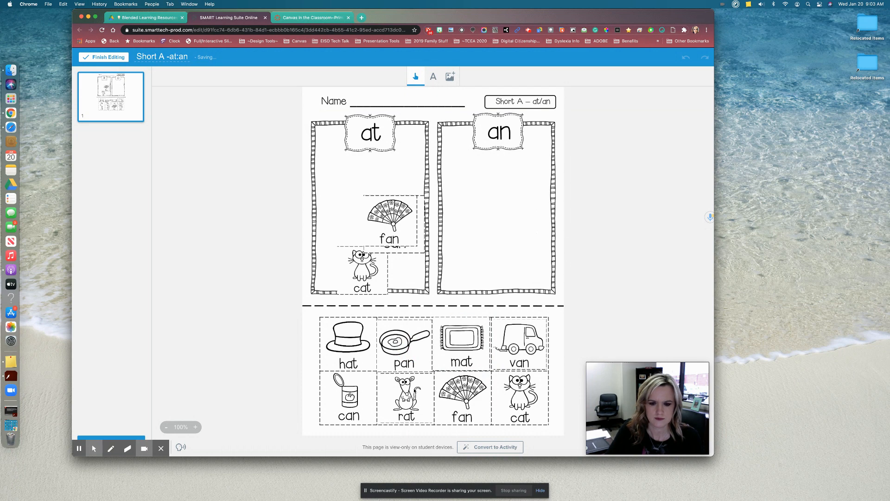
- Nudge the rat picture into line with its printed card and adjust its size to fit
drag(415, 391, 412, 389)
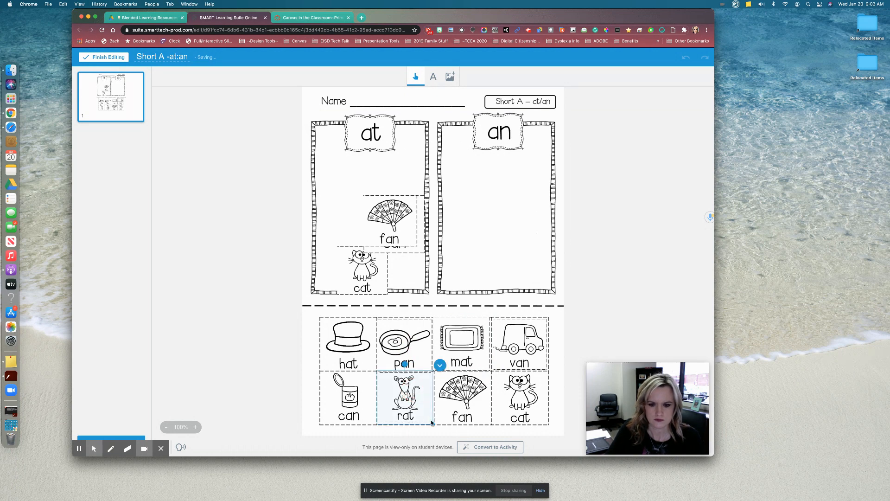
drag(431, 422, 412, 407)
click(415, 407)
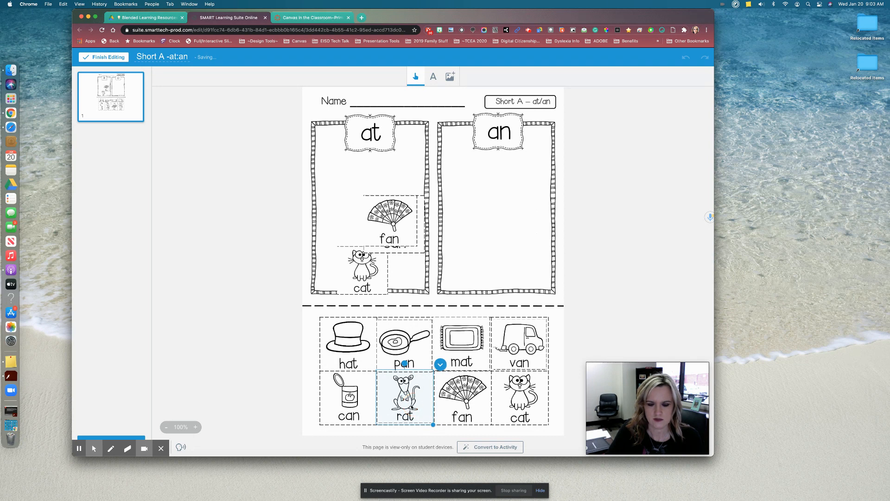
- Fine-tune the position and size of the pan and van pictures to match their printed cards
drag(404, 343, 405, 341)
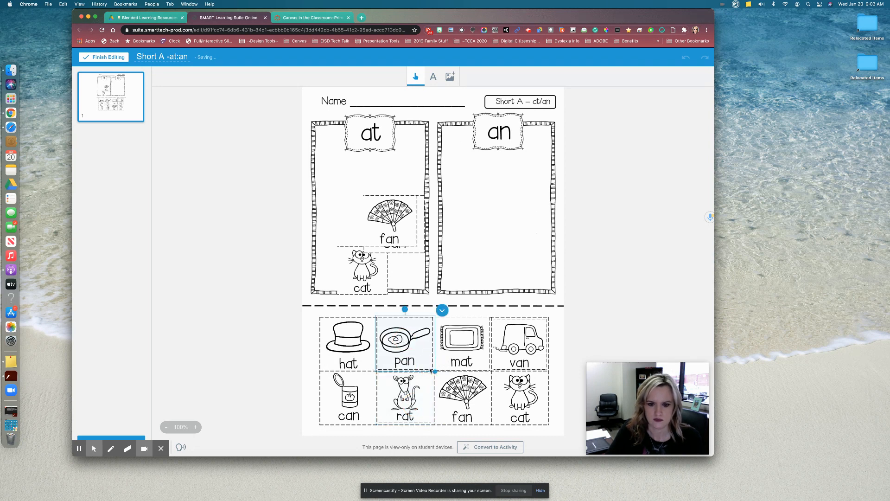
drag(434, 372, 424, 360)
drag(523, 358, 550, 372)
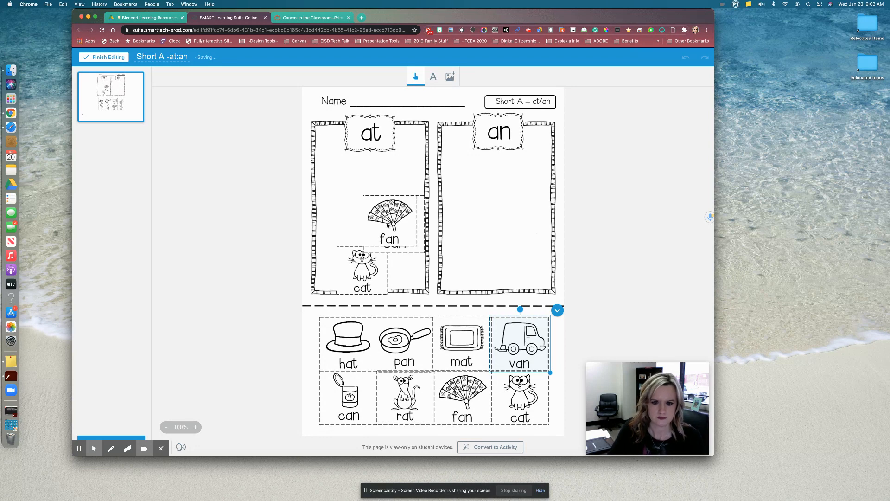
- Move the fan picture from the "at" box onto the printed fan card and fit its size to the card
drag(387, 225, 493, 427)
click(483, 418)
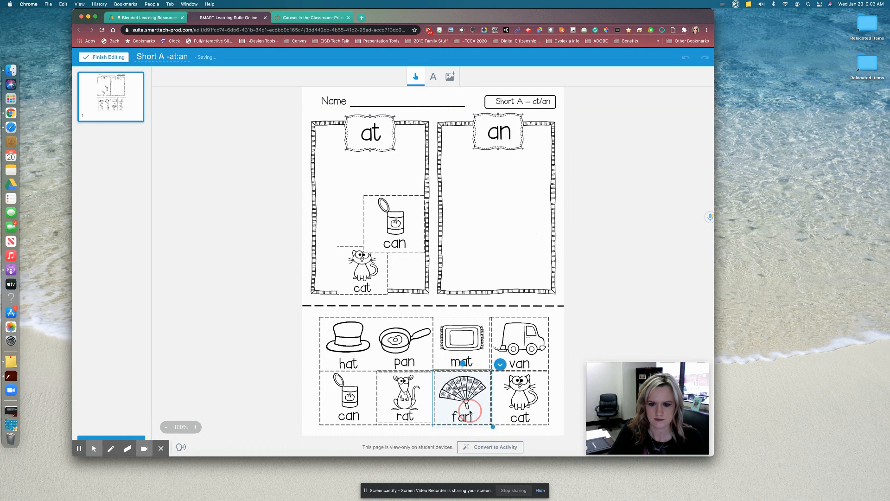
- Move the can and cat pictures from the "at" box onto their printed cards and fit the can picture's size
click(406, 230)
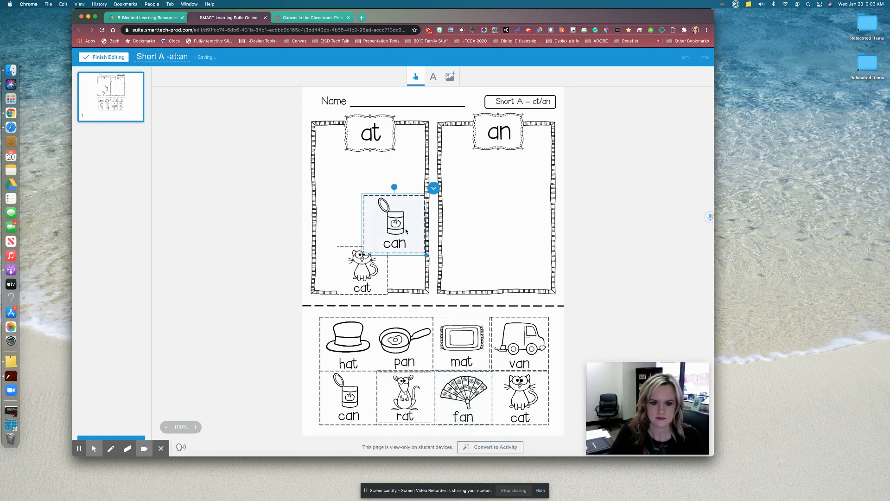
drag(426, 255, 436, 427)
click(413, 416)
drag(359, 266, 541, 415)
- Fine-tune the positions of the pan, mat and van pictures over their printed cards and adjust the mat picture's size
click(358, 354)
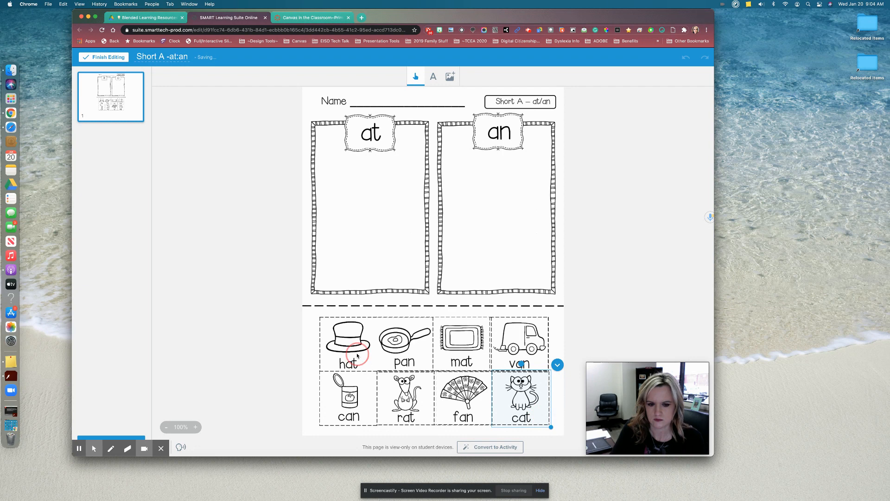
drag(392, 350, 393, 351)
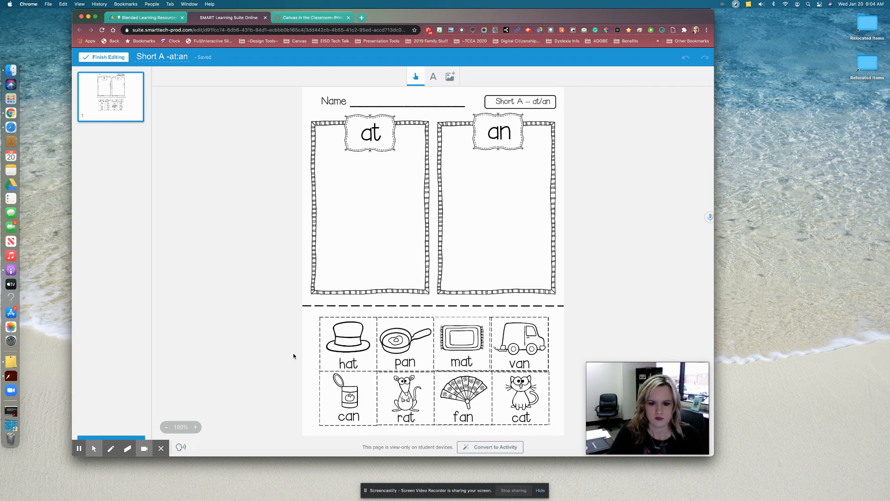
mouse_move(410, 359)
mouse_down()
mouse_move(404, 350)
mouse_move(409, 359)
mouse_move(479, 196)
mouse_move(413, 345)
mouse_up()
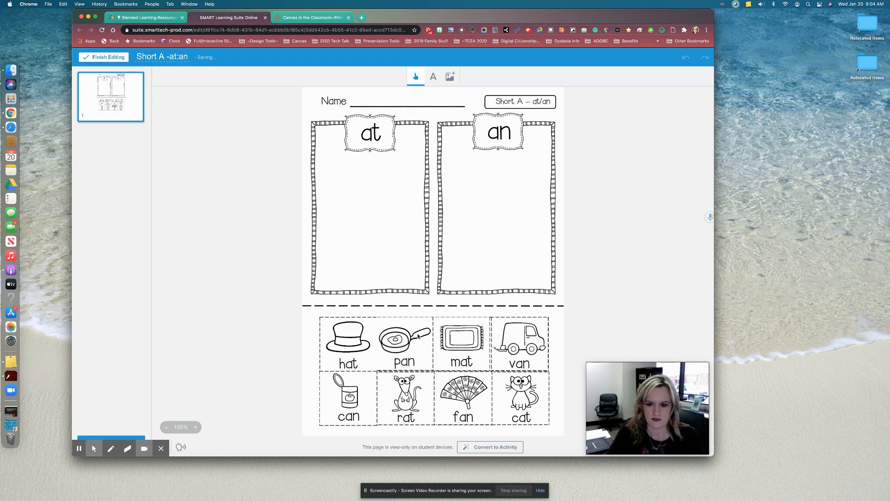
drag(527, 345, 480, 340)
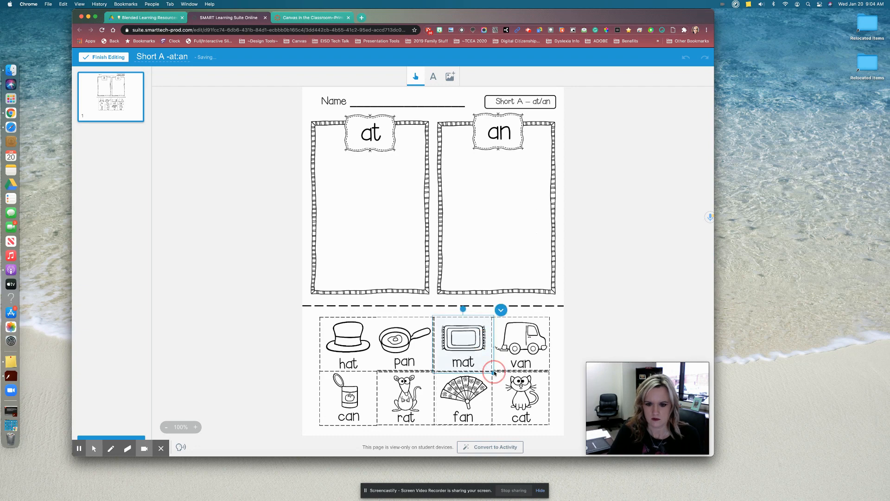
click(495, 372)
click(611, 322)
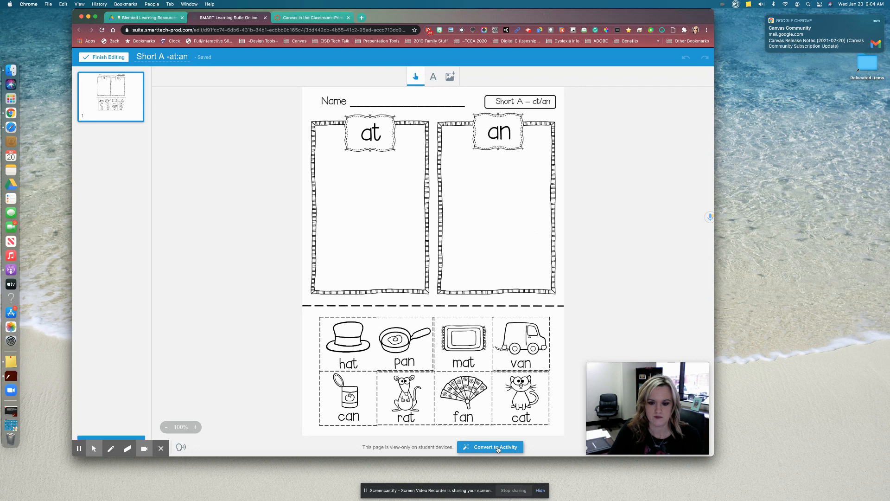
- Convert the page to an individual Handout activity and title it "Short A Word Sort"
click(498, 449)
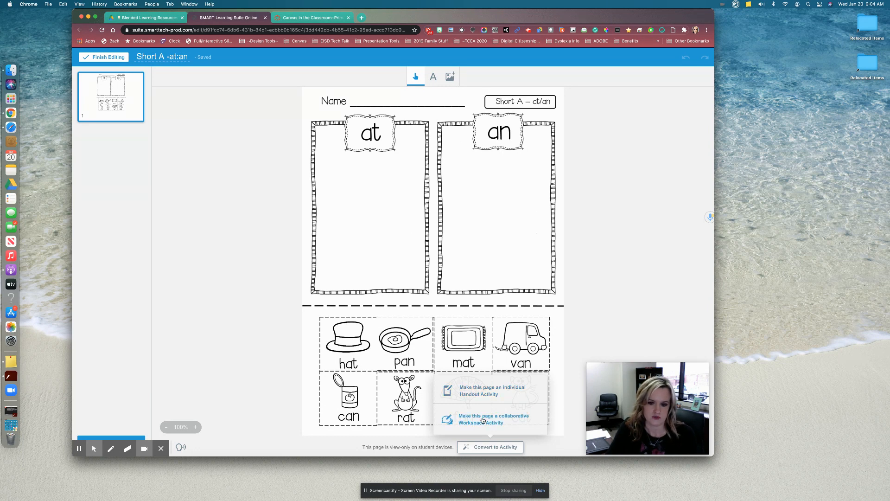
click(488, 388)
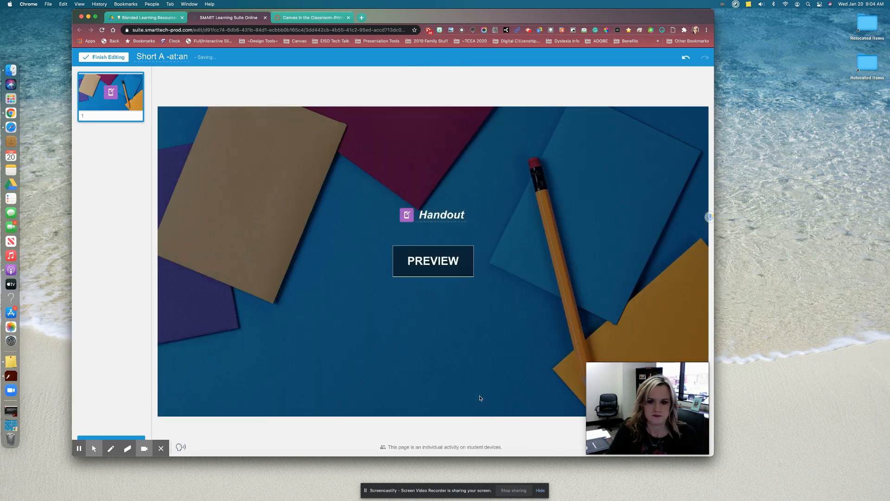
double_click(443, 214)
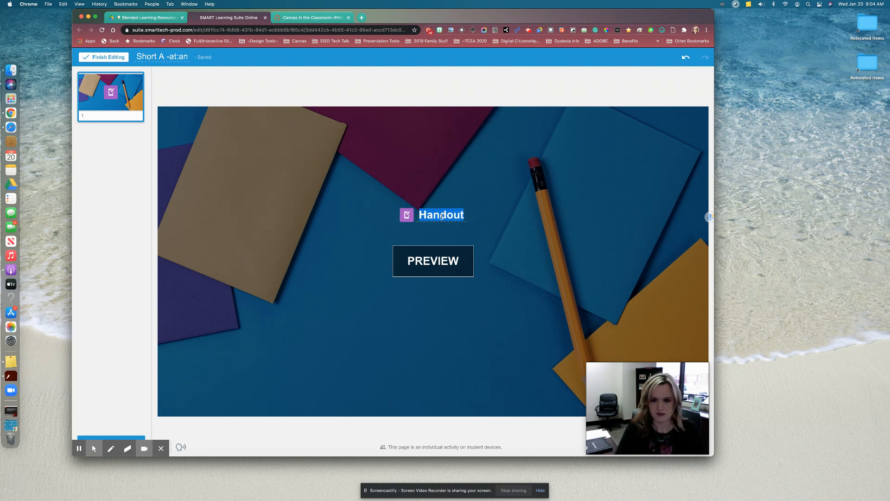
text(Short A )
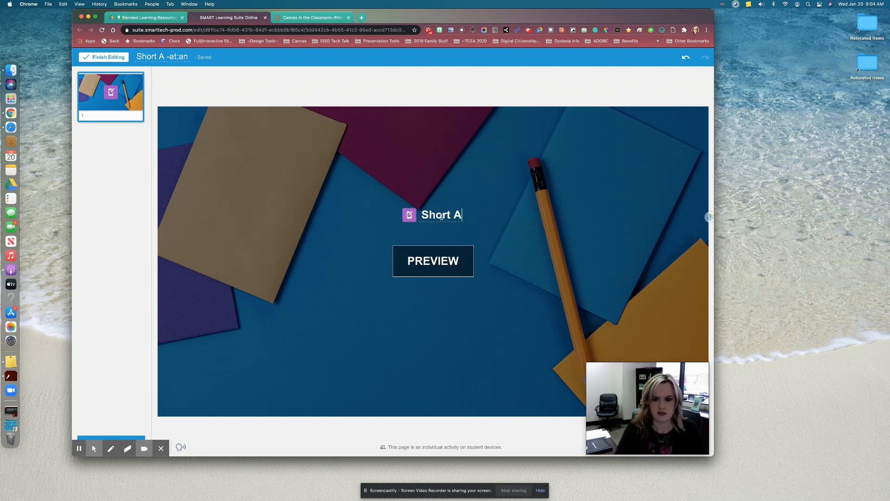
text(Wpord)
key(BackSpace)
key(BackSpace)
key(BackSpace)
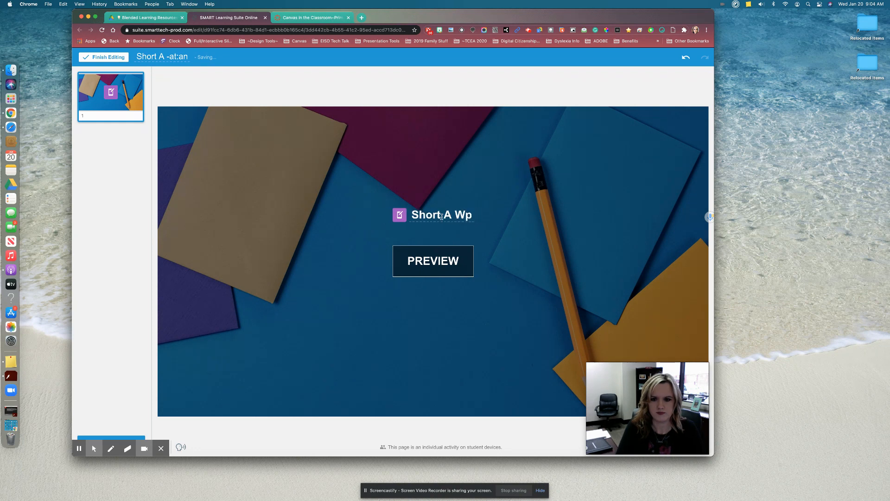
key(BackSpace)
text(o)
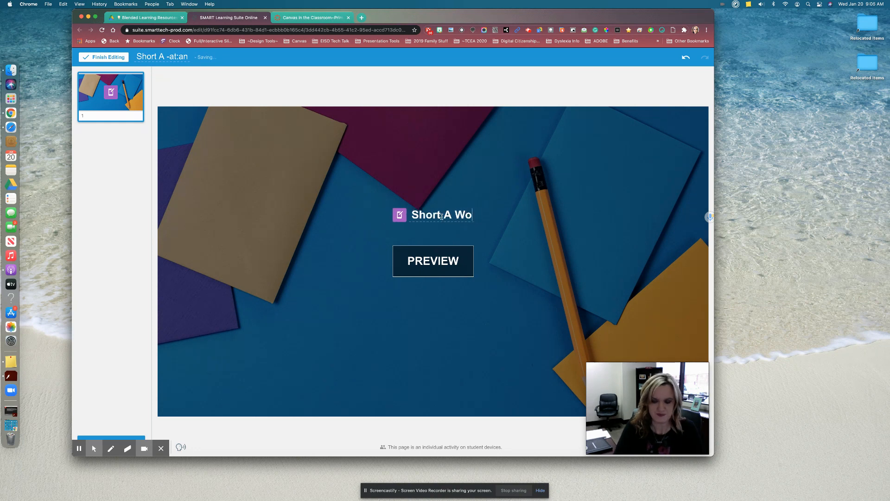
text(rd Sort)
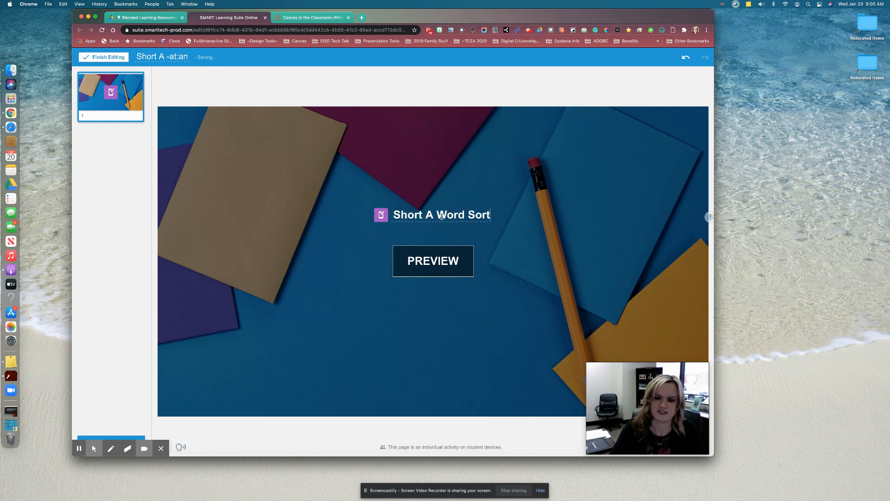
- Preview the activity, test moving the pan picture into the "an" box and back, and close the preview
click(441, 260)
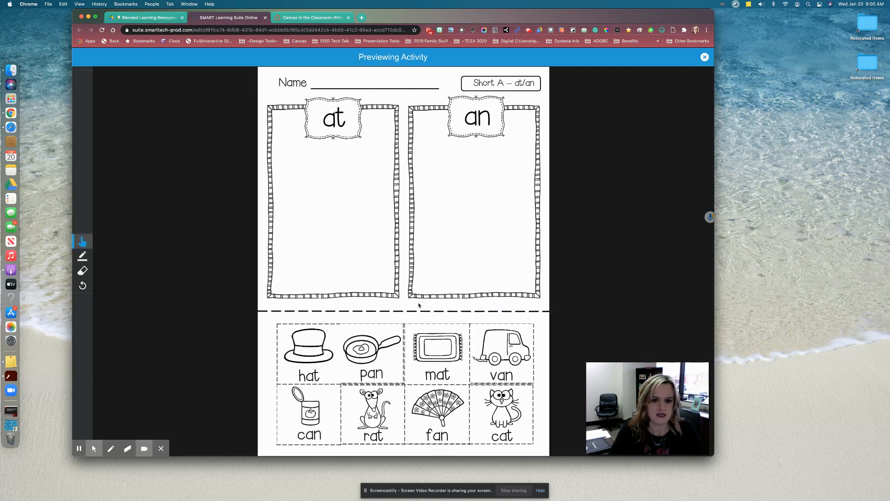
drag(350, 351, 462, 204)
mouse_move(439, 348)
mouse_down()
mouse_move(439, 269)
mouse_move(295, 218)
mouse_move(437, 348)
mouse_up()
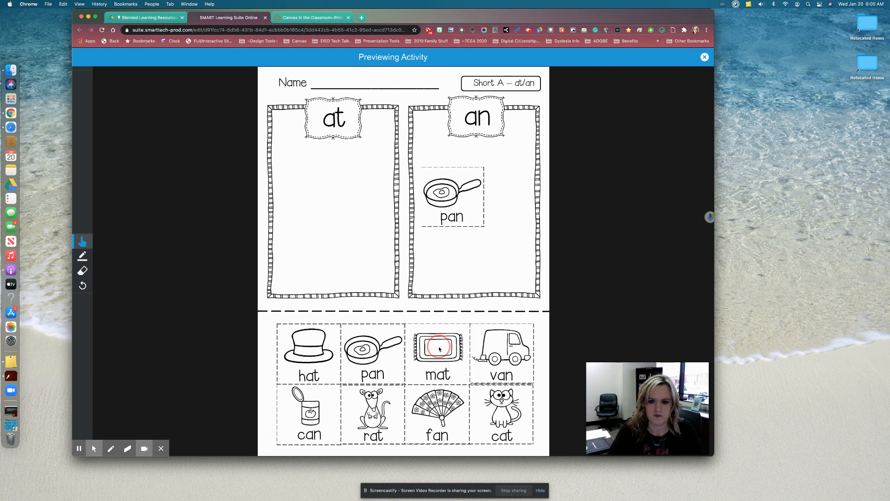
drag(474, 214, 392, 366)
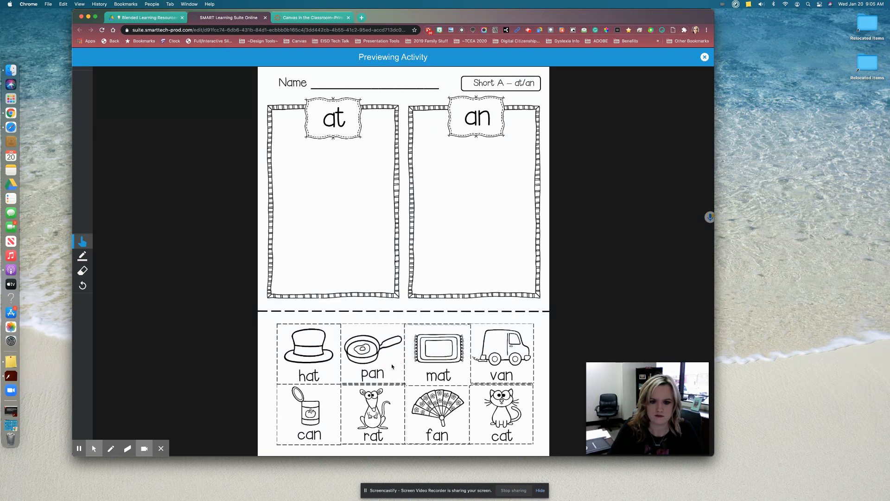
key(Escape)
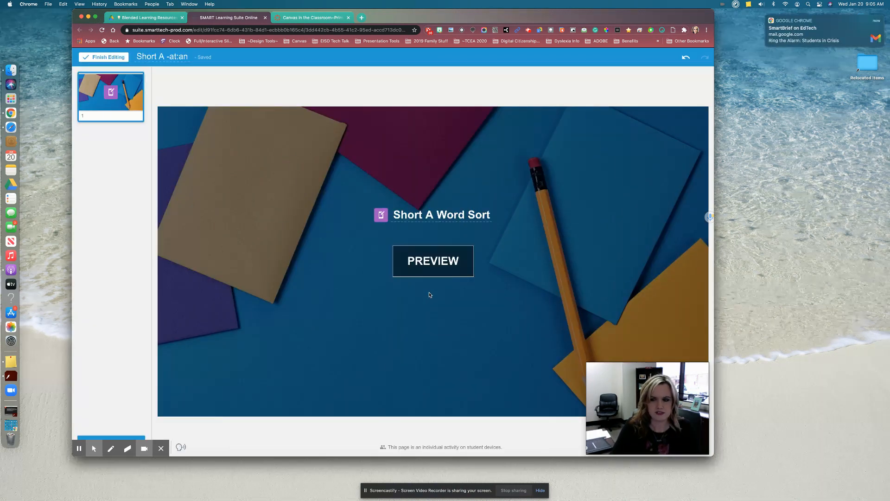
- Finish editing, start the Short A -at:an lesson and view its student progress page, dismissing the join instructions
click(107, 59)
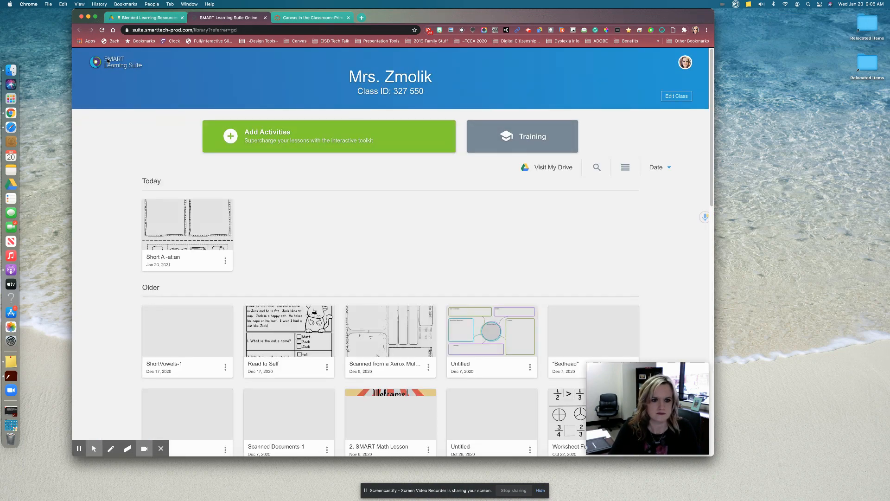
mouse_move(155, 254)
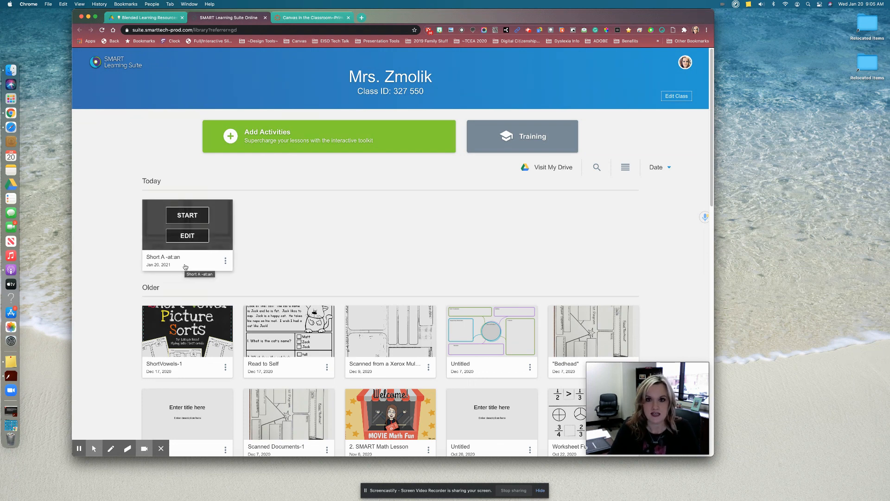
click(193, 218)
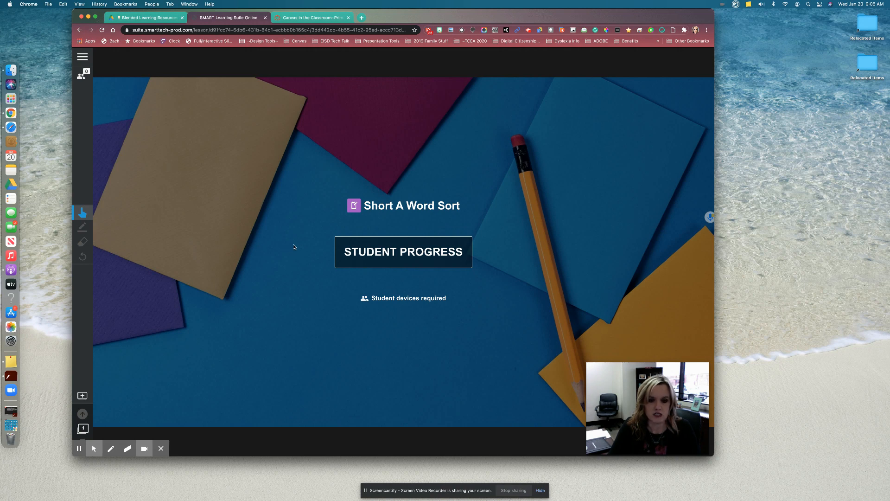
click(417, 253)
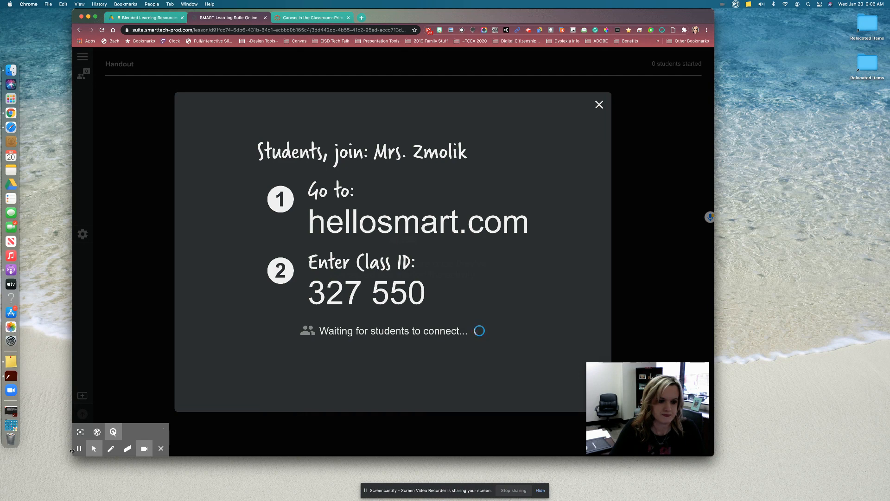
key(Escape)
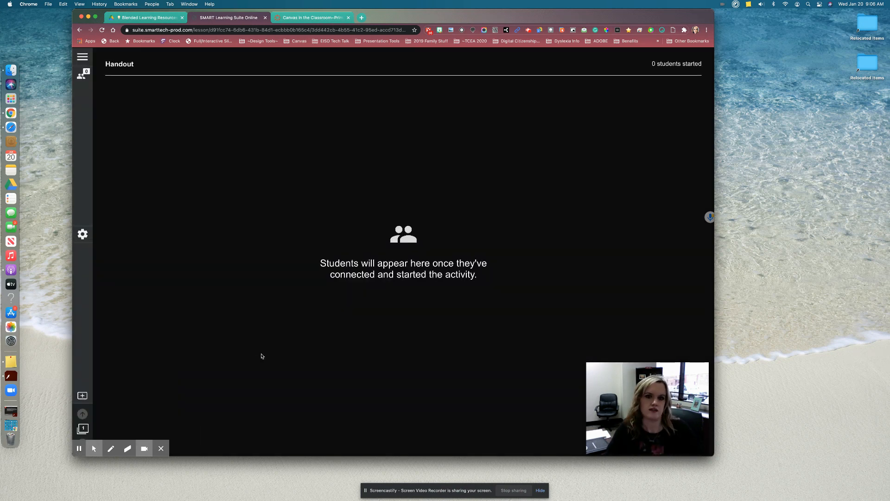
- Reopen the running lesson for editing and select the activity title on its page
click(82, 59)
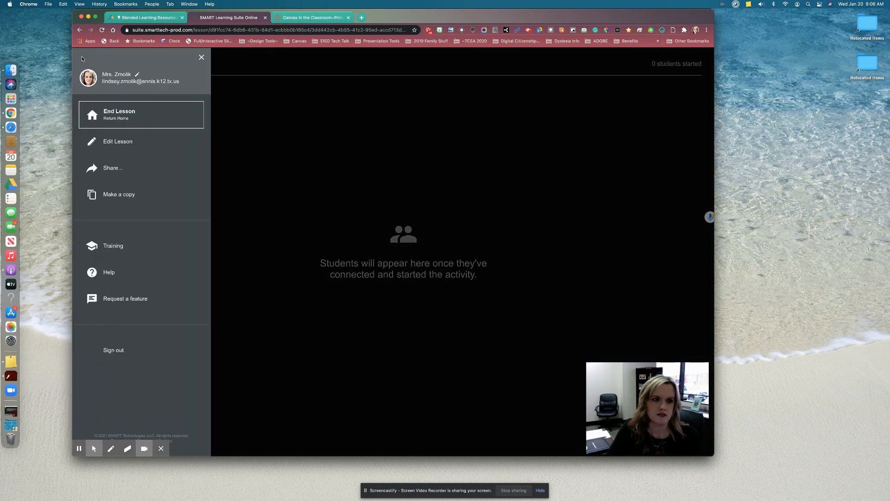
click(122, 145)
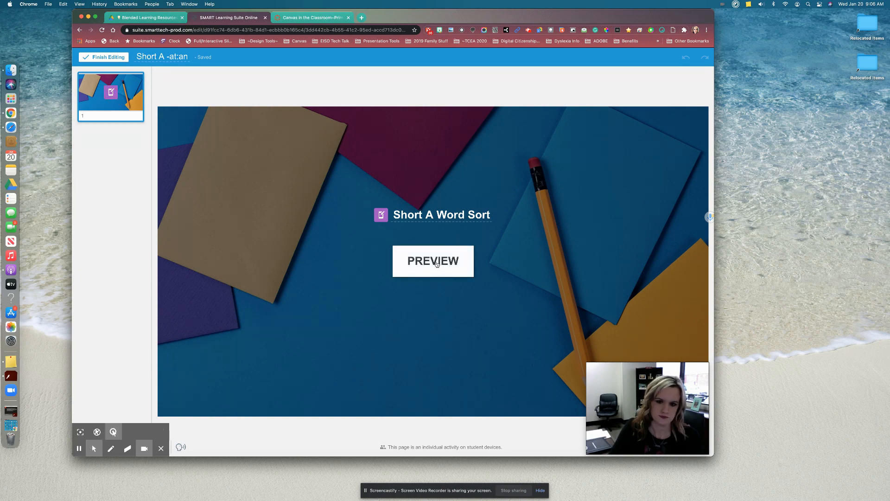
click(436, 216)
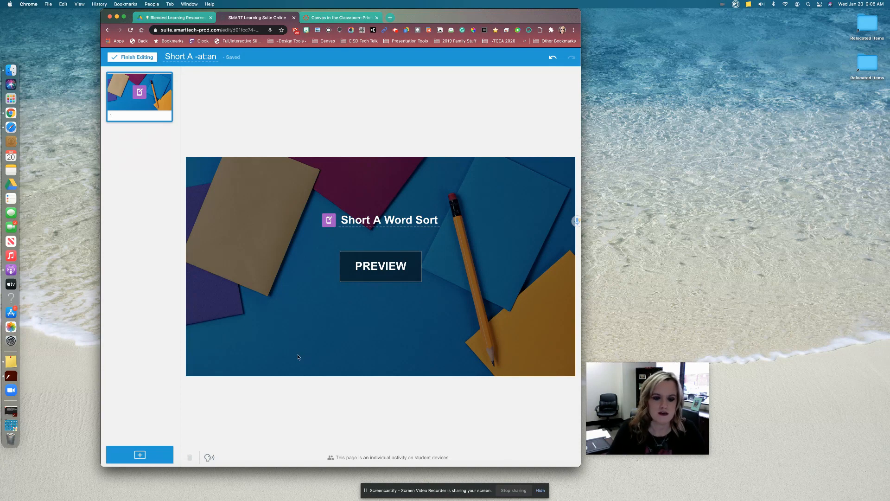
- Record about 11 seconds of instructional audio for page 1 and add it to the page
click(210, 458)
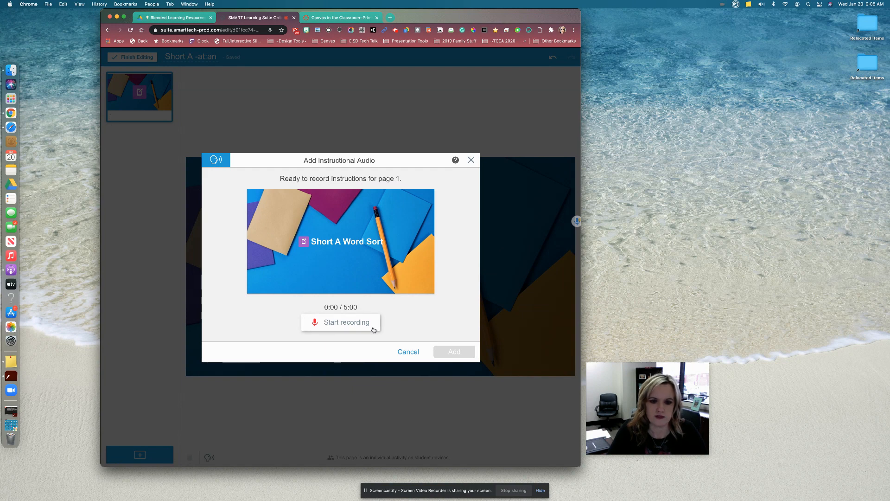
click(330, 327)
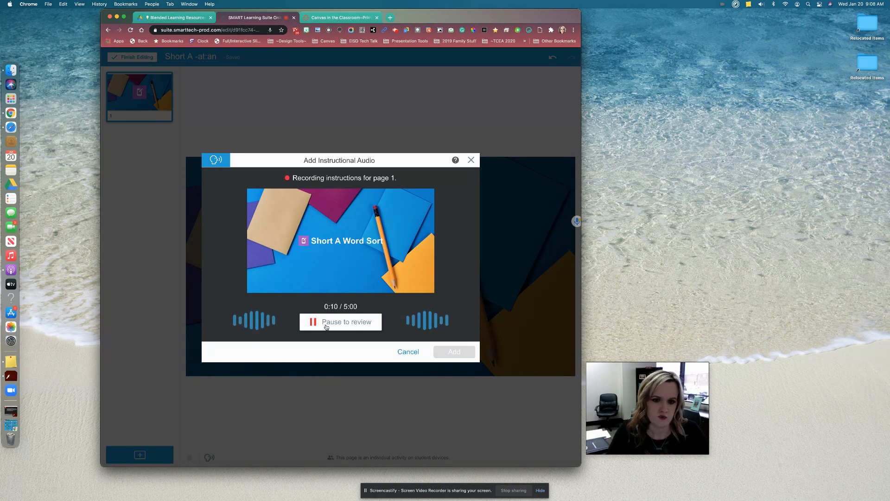
click(326, 327)
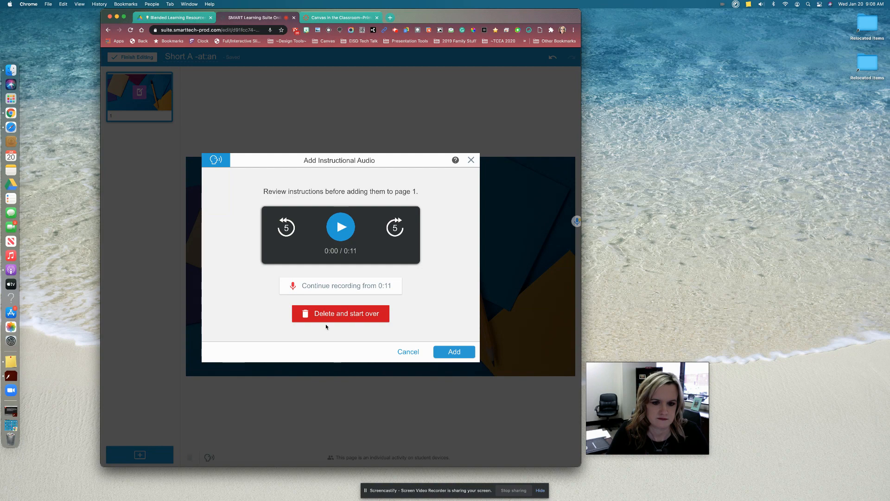
click(465, 352)
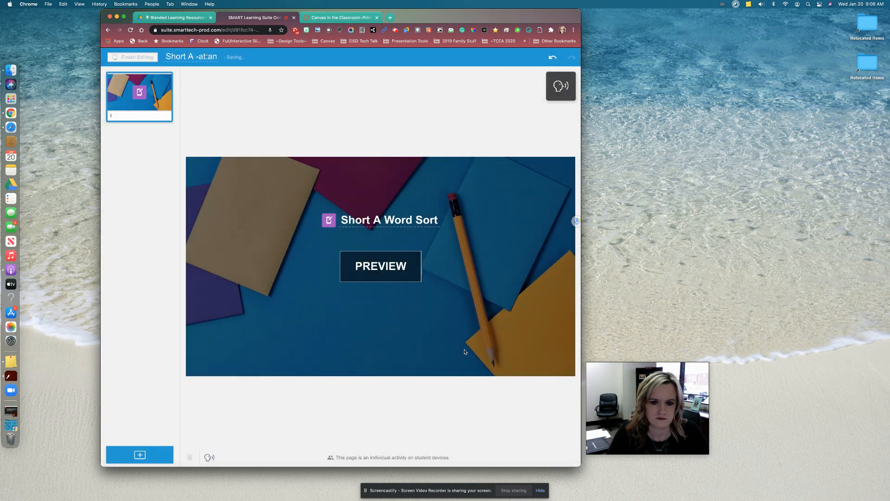